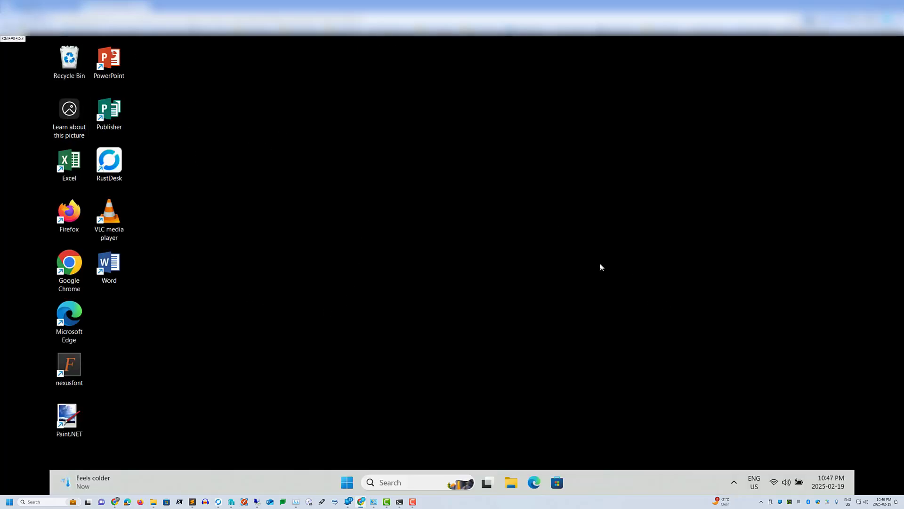
- Launch RustDesk on the remote desktop and check its installed version in settings
{"action": "double_click", "coordinate": [116, 165]}
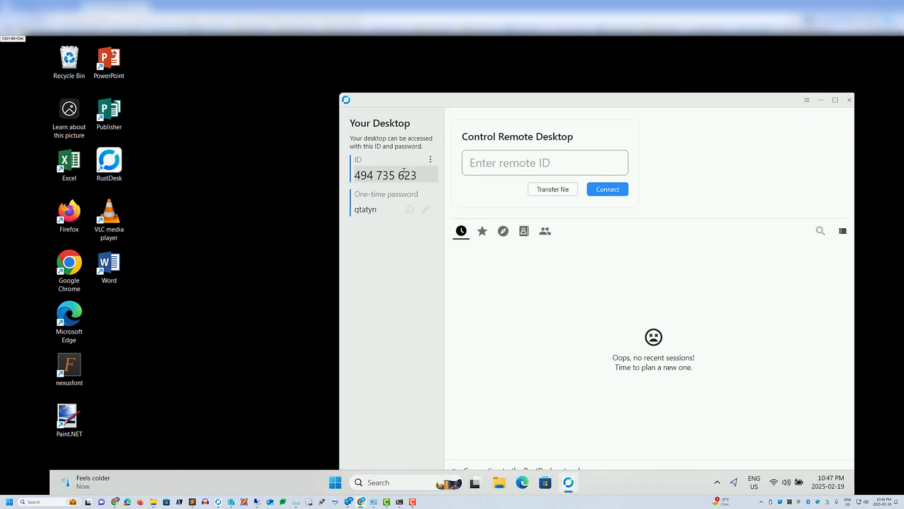
{"action": "left_click", "coordinate": [808, 101]}
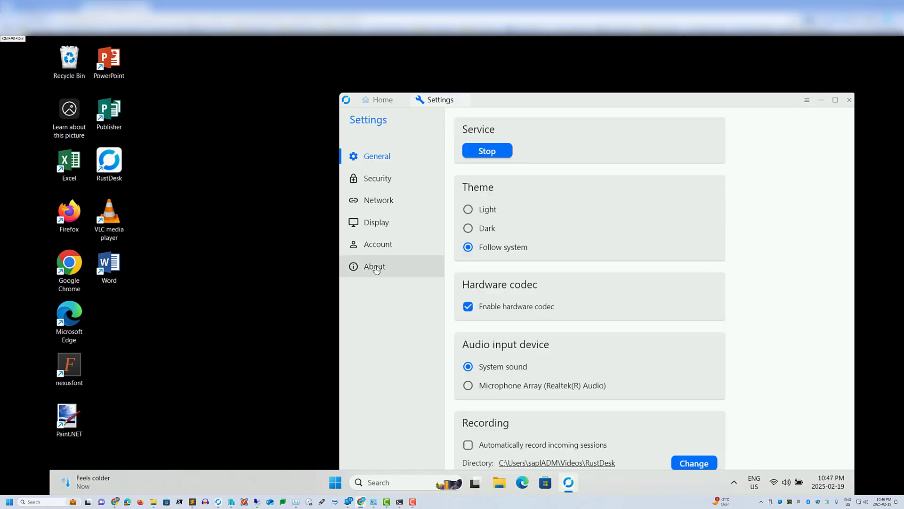
{"action": "left_click", "coordinate": [376, 268]}
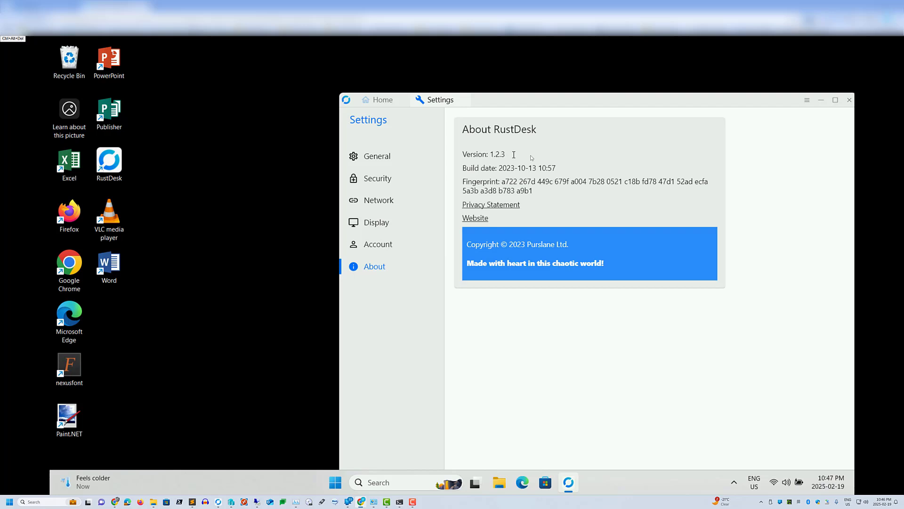
{"action": "left_click", "coordinate": [849, 101]}
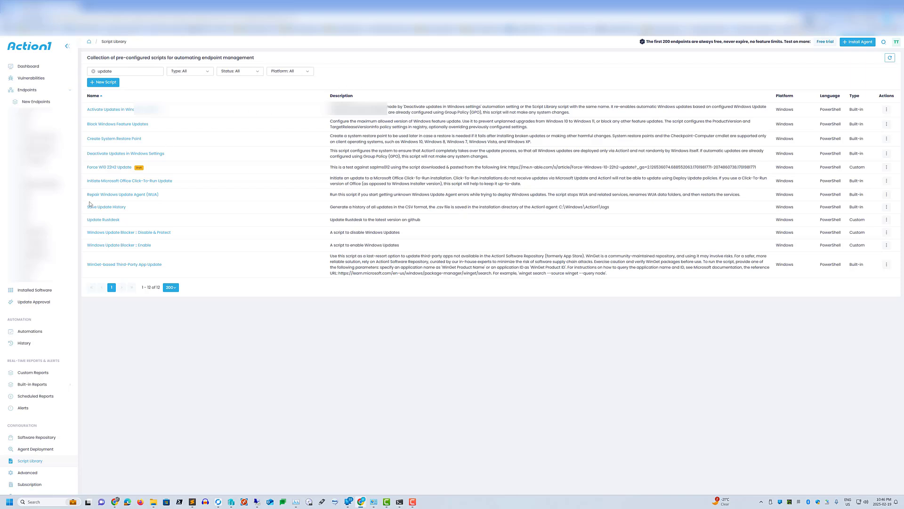
- Open the Update Rustdesk library script and advance to its PowerShell code
{"action": "left_click", "coordinate": [109, 220]}
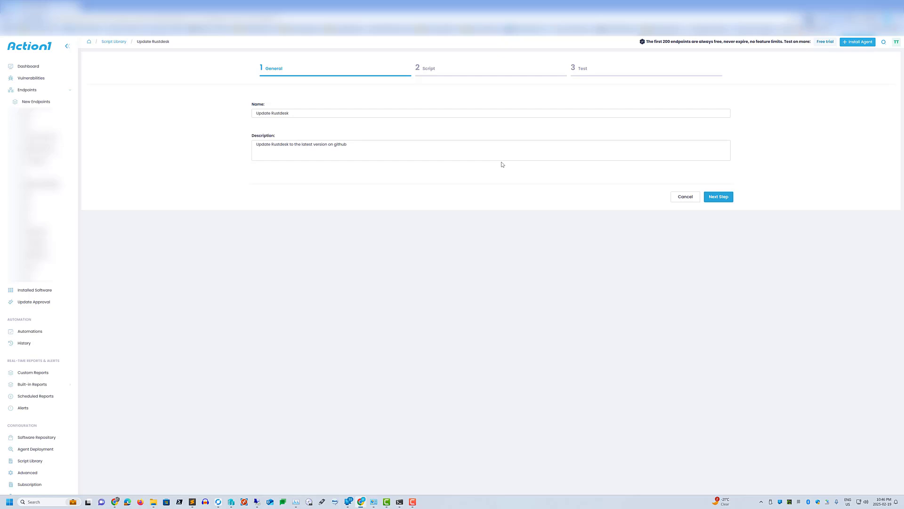
{"action": "left_click_drag", "start_coordinate": [291, 144], "coordinate": [406, 176]}
{"action": "left_click", "coordinate": [728, 202]}
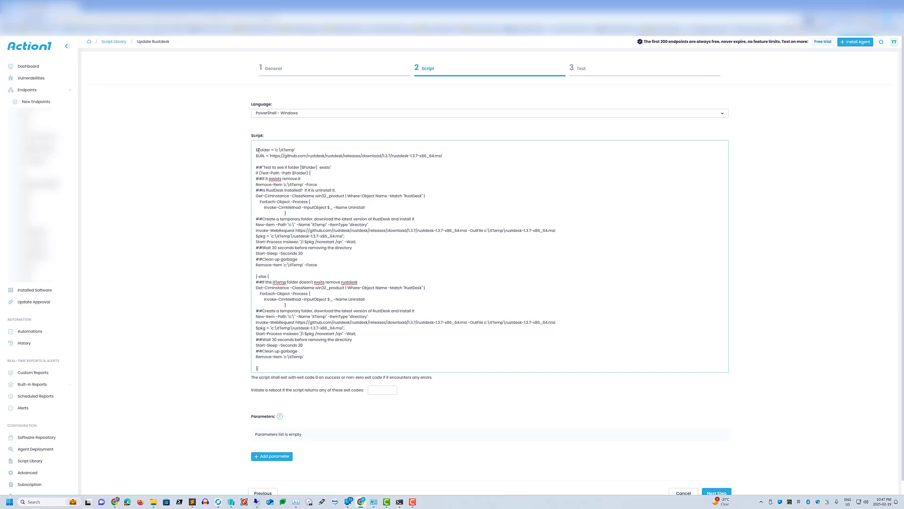
- Review the temp folder path, the RustDesk 1.3.7 download address and the uninstall block
{"action": "left_click_drag", "start_coordinate": [258, 150], "coordinate": [308, 150]}
{"action": "left_click_drag", "start_coordinate": [286, 157], "coordinate": [455, 156]}
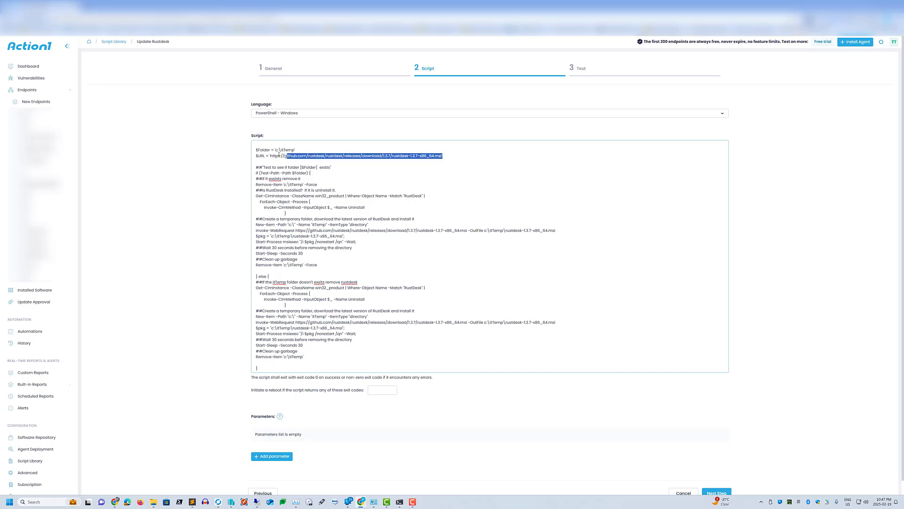
{"action": "left_click", "coordinate": [272, 155]}
{"action": "left_click_drag", "start_coordinate": [270, 156], "coordinate": [417, 156]}
{"action": "left_click_drag", "start_coordinate": [269, 196], "coordinate": [387, 211]}
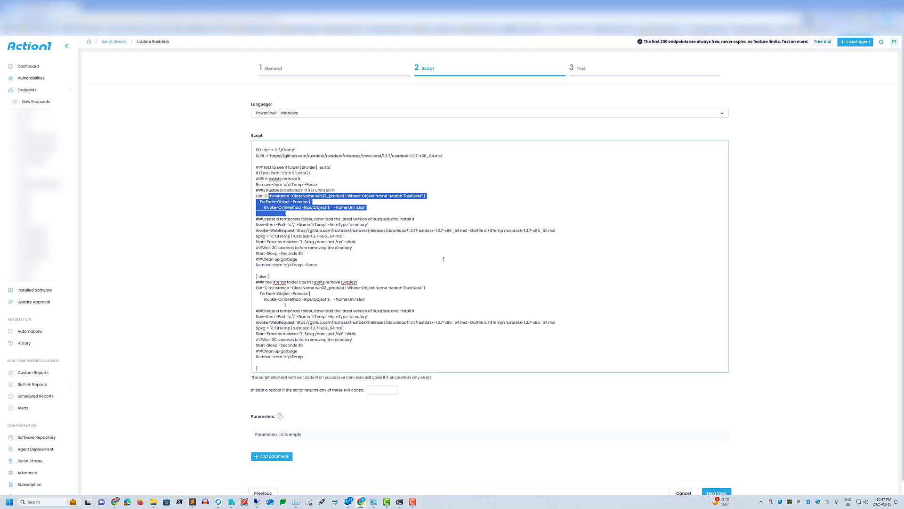
{"action": "left_click", "coordinate": [385, 220]}
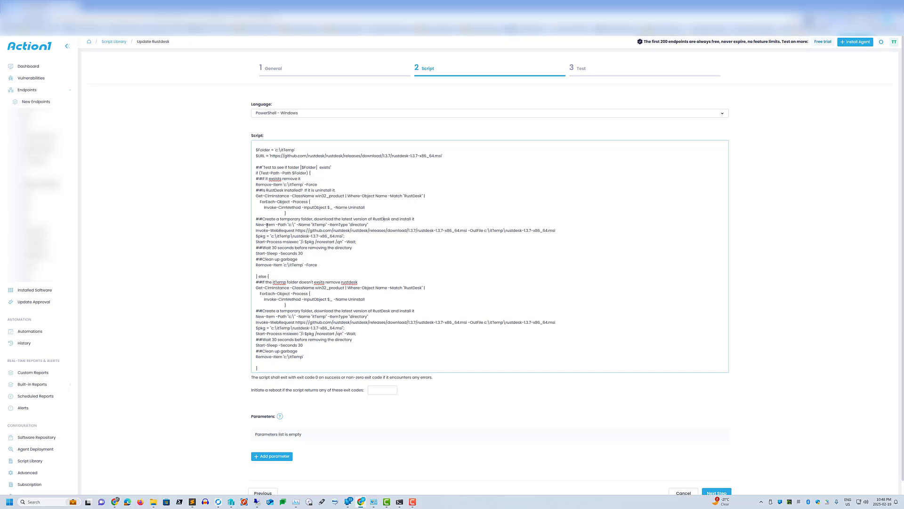
- Review the download, silent msiexec install and itTemp cleanup lines, then advance to Test
{"action": "left_click_drag", "start_coordinate": [257, 224], "coordinate": [377, 230]}
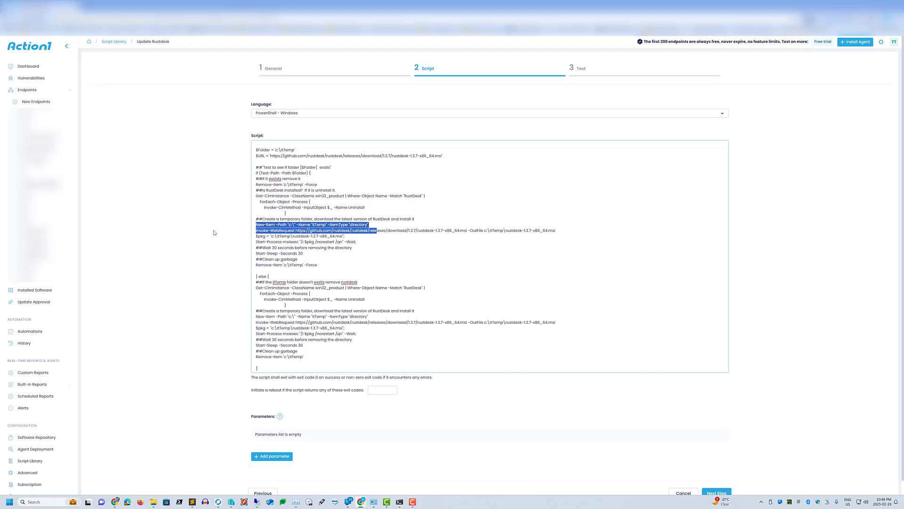
{"action": "left_click_drag", "start_coordinate": [287, 241], "coordinate": [367, 242]}
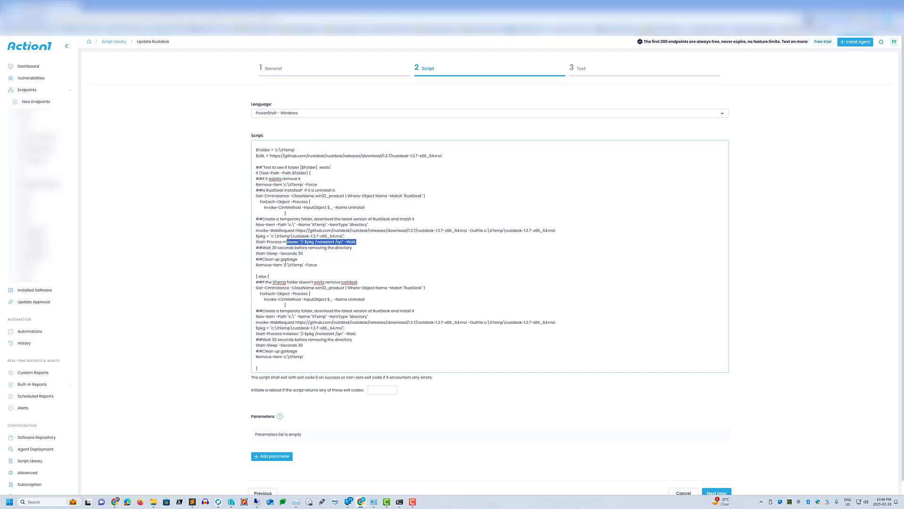
{"action": "left_click_drag", "start_coordinate": [345, 267], "coordinate": [243, 267]}
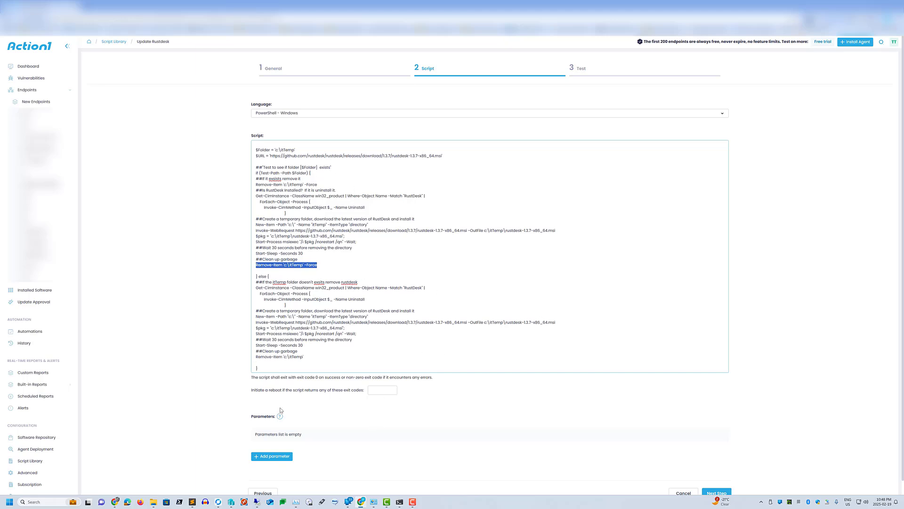
{"action": "left_click", "coordinate": [723, 493]}
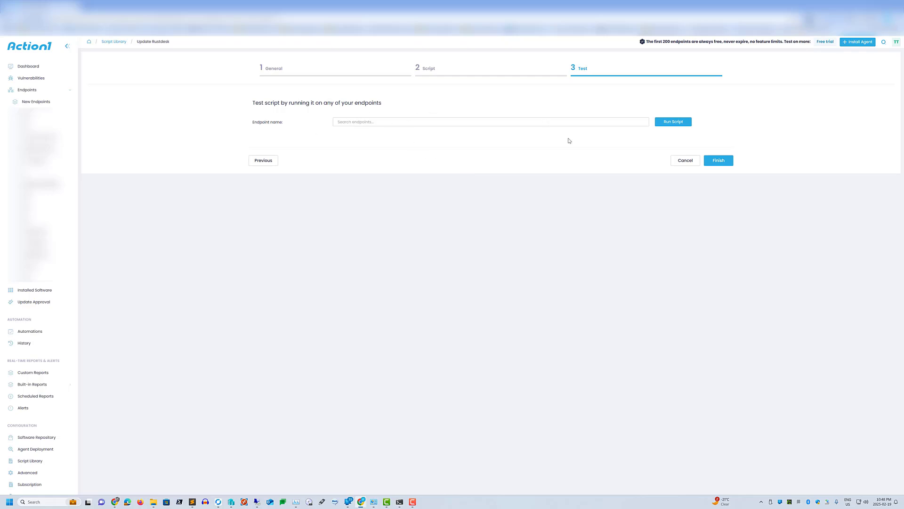
- Finish the Update Rustdesk script, saving it back to the library
{"action": "left_click", "coordinate": [715, 162]}
{"action": "left_click", "coordinate": [721, 161]}
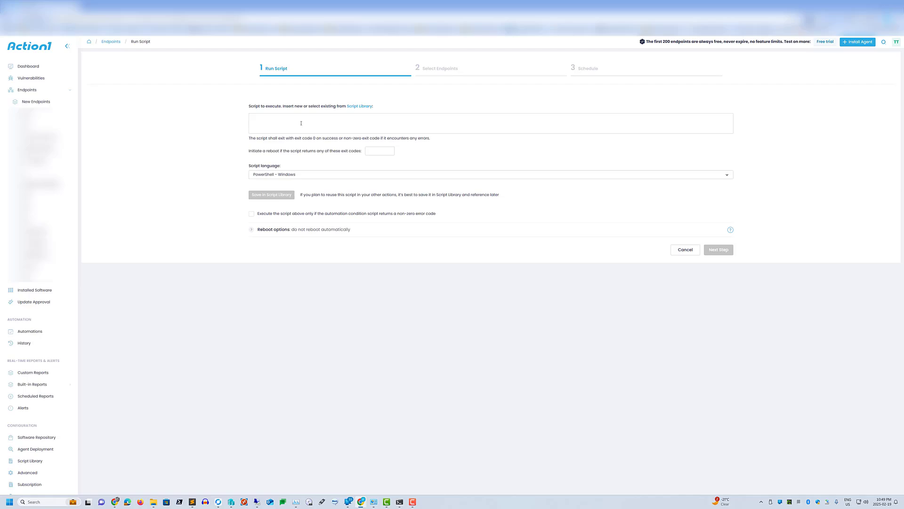
- Pick Update Rustdesk from the Script Library, leave automatic reboot off, and continue to endpoint selection
{"action": "left_click", "coordinate": [359, 106]}
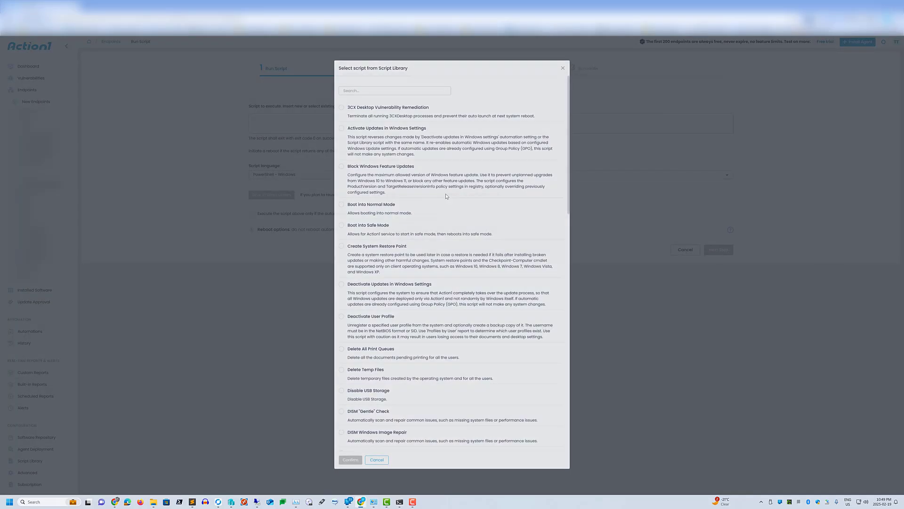
{"action": "scroll", "coordinate": [410, 374], "scroll_direction": "down", "scroll_amount": 10}
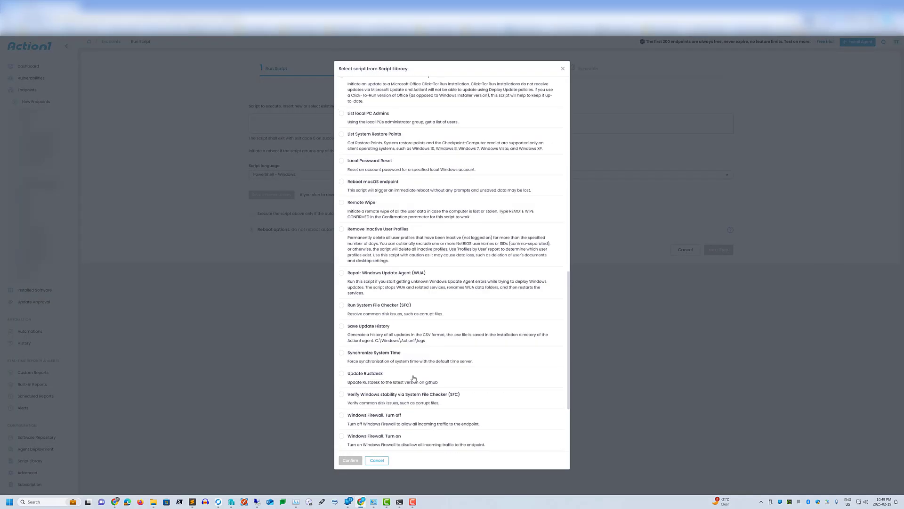
{"action": "left_click", "coordinate": [375, 341]}
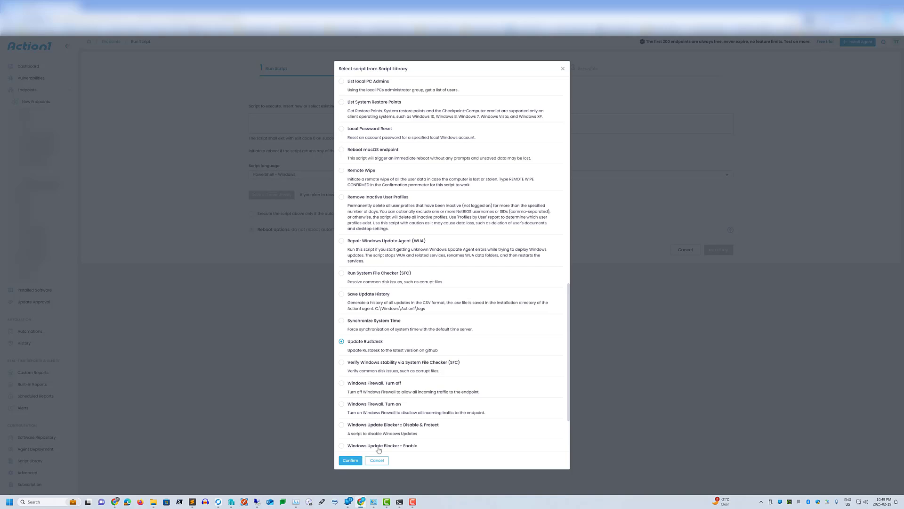
{"action": "left_click", "coordinate": [350, 460]}
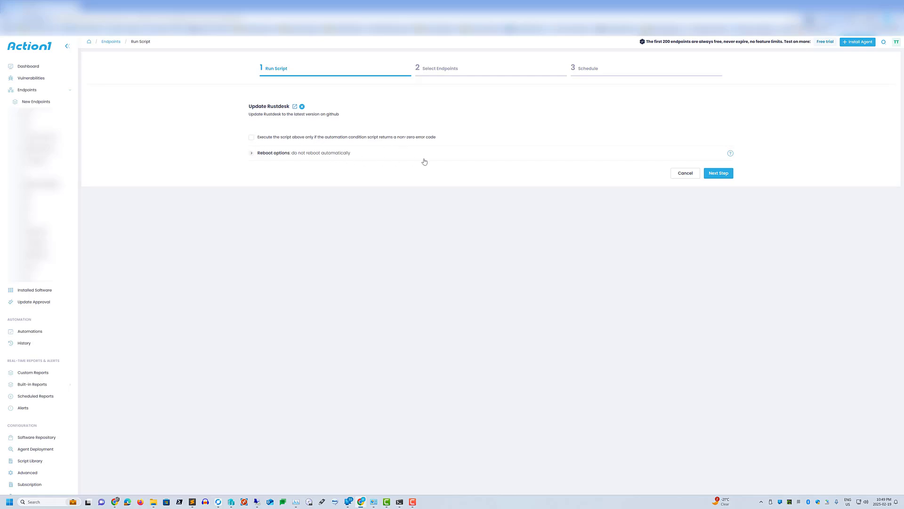
{"action": "left_click", "coordinate": [251, 155]}
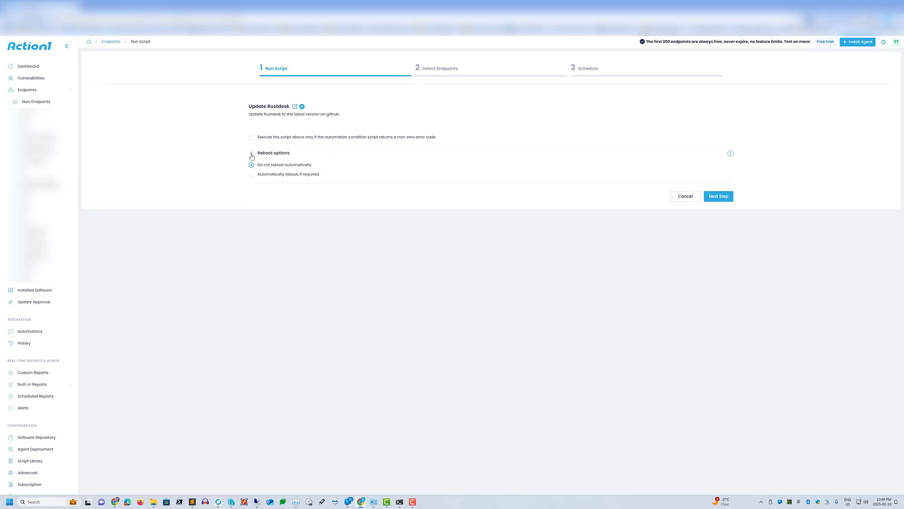
{"action": "left_click", "coordinate": [252, 155]}
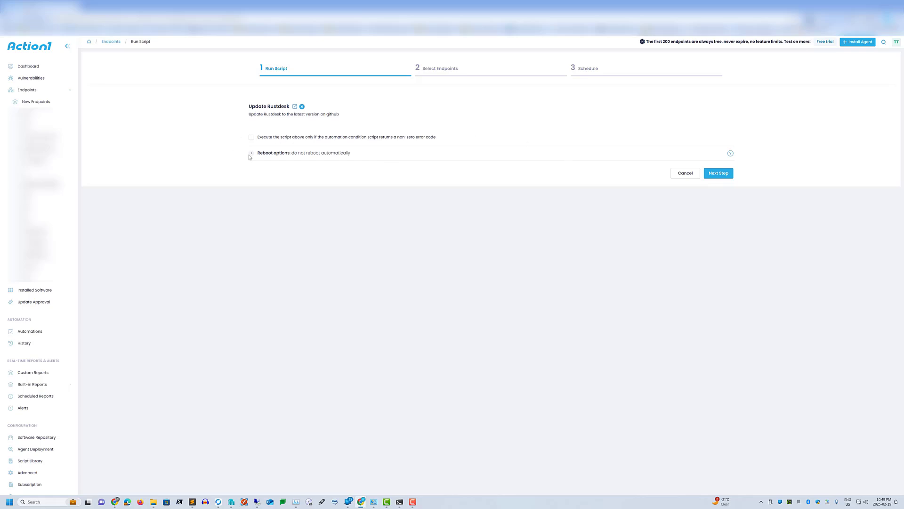
{"action": "left_click", "coordinate": [718, 173]}
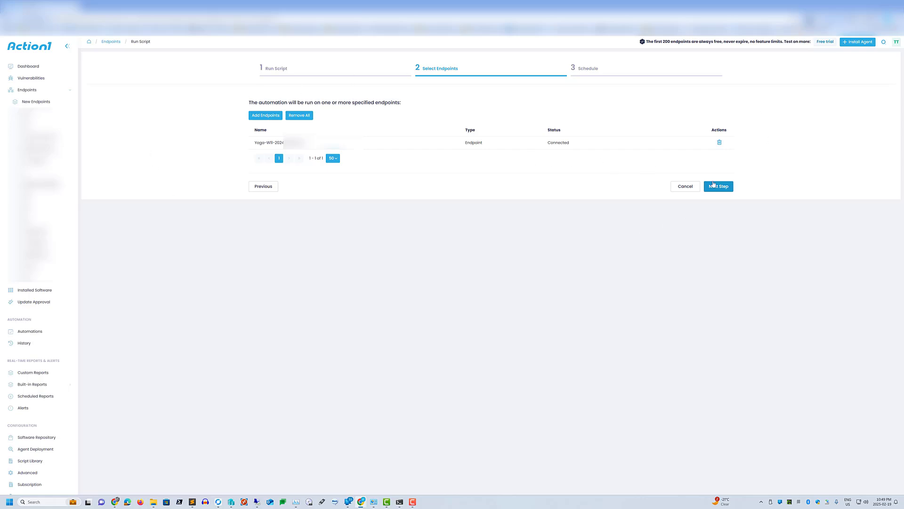
- Run the automation once immediately, then search the endpoints list for 'yo'
{"action": "left_click", "coordinate": [718, 187]}
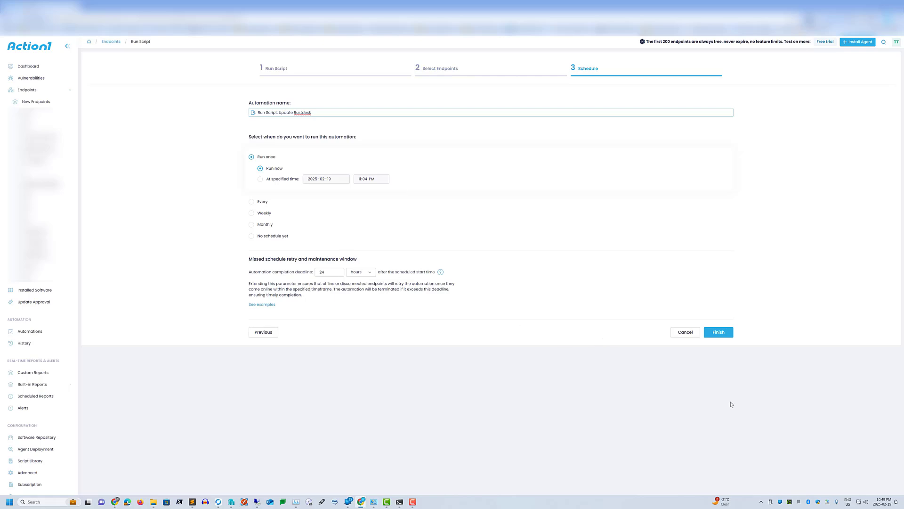
{"action": "left_click", "coordinate": [722, 333]}
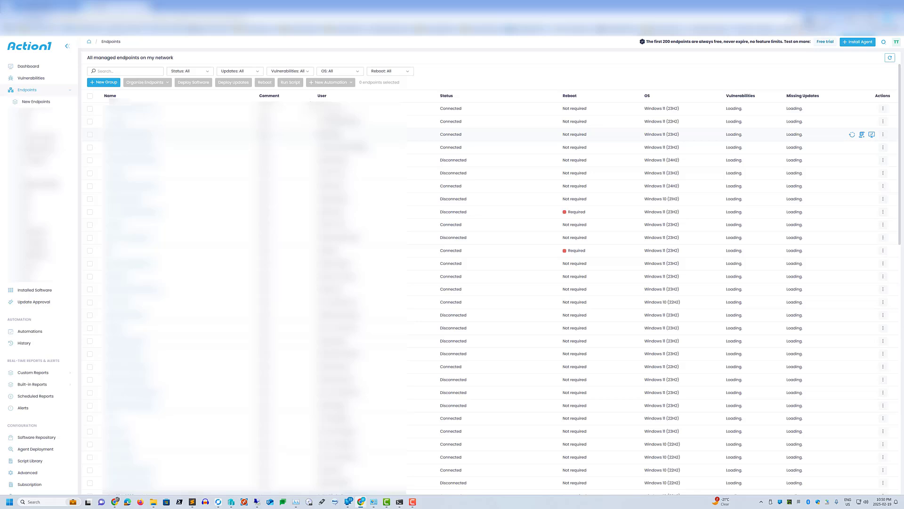
{"action": "type", "text": "yo"}
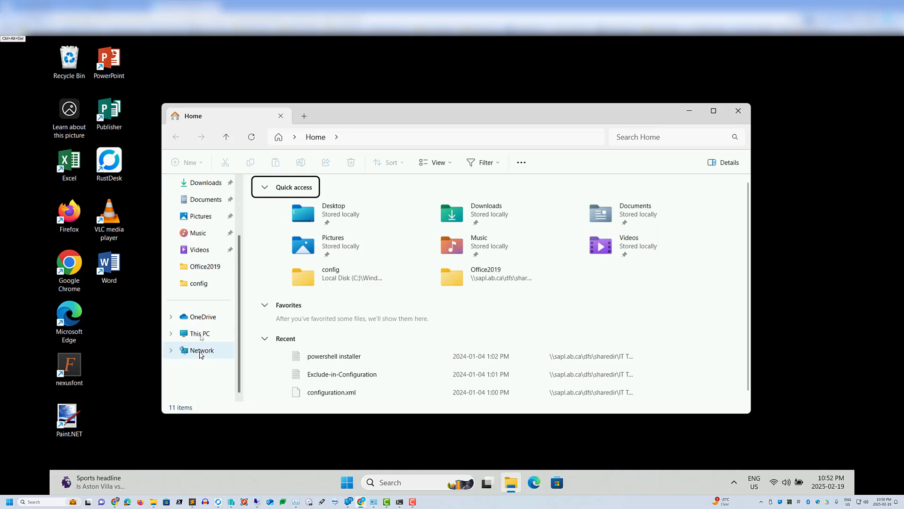
{"action": "left_click", "coordinate": [200, 333]}
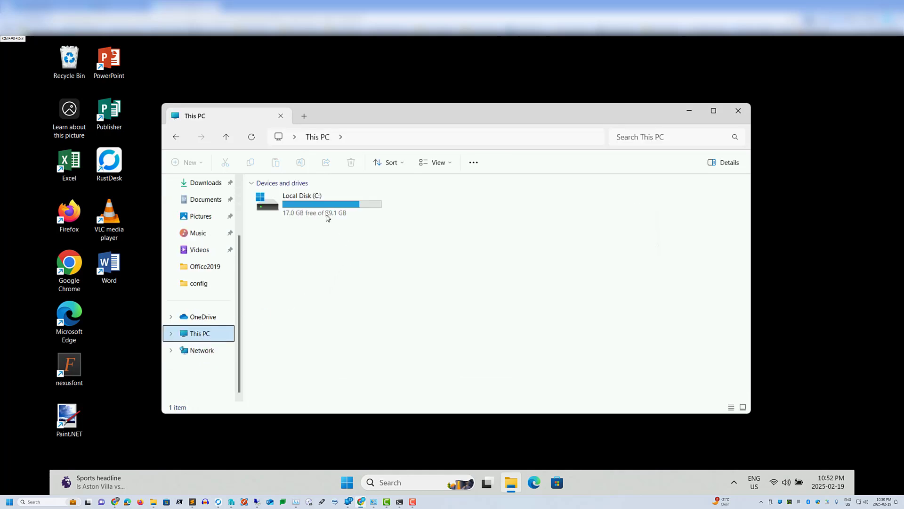
{"action": "double_click", "coordinate": [325, 214]}
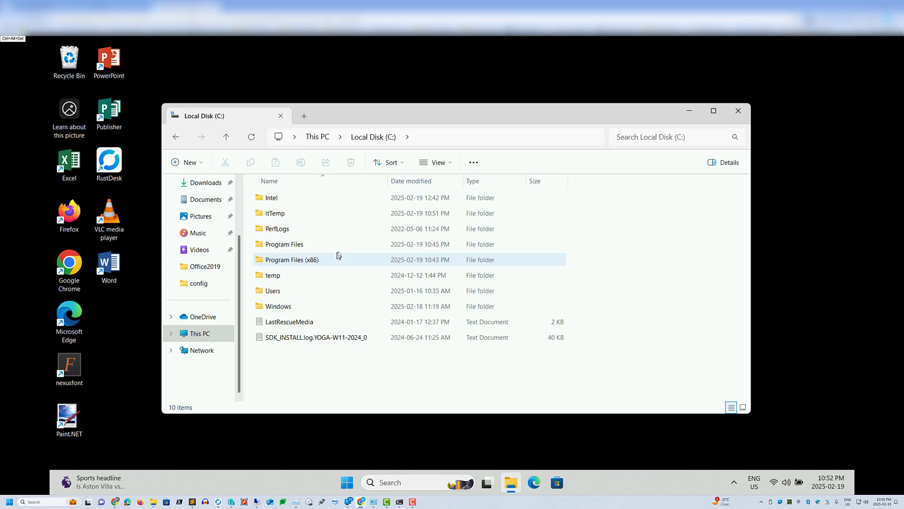
{"action": "left_click", "coordinate": [295, 214]}
{"action": "double_click", "coordinate": [295, 214]}
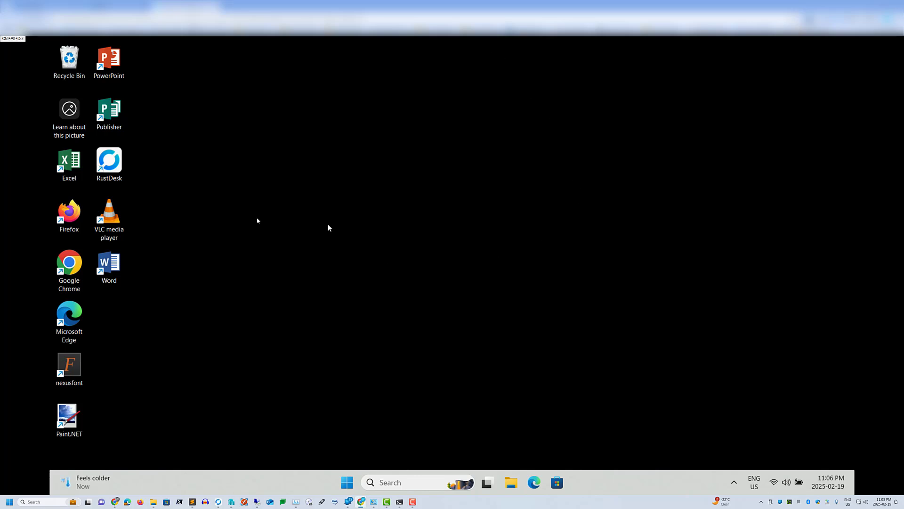
{"action": "double_click", "coordinate": [120, 162]}
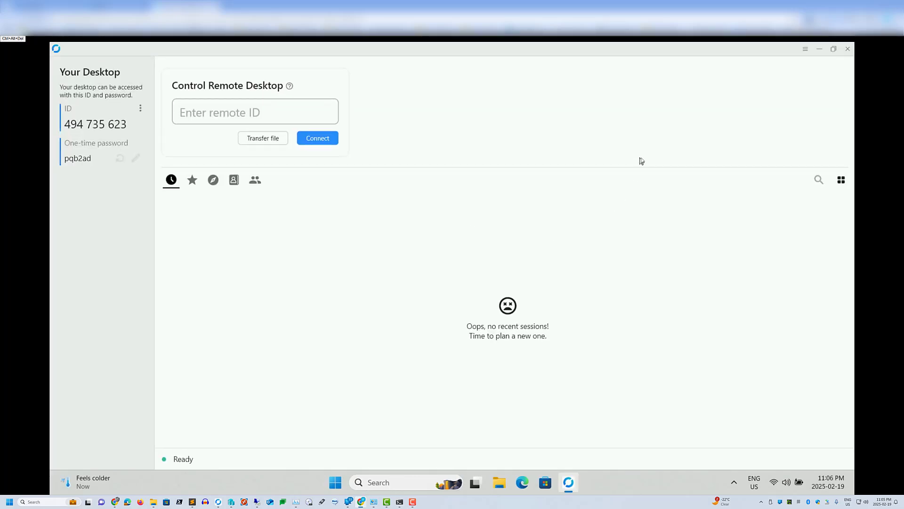
{"action": "left_click", "coordinate": [806, 49]}
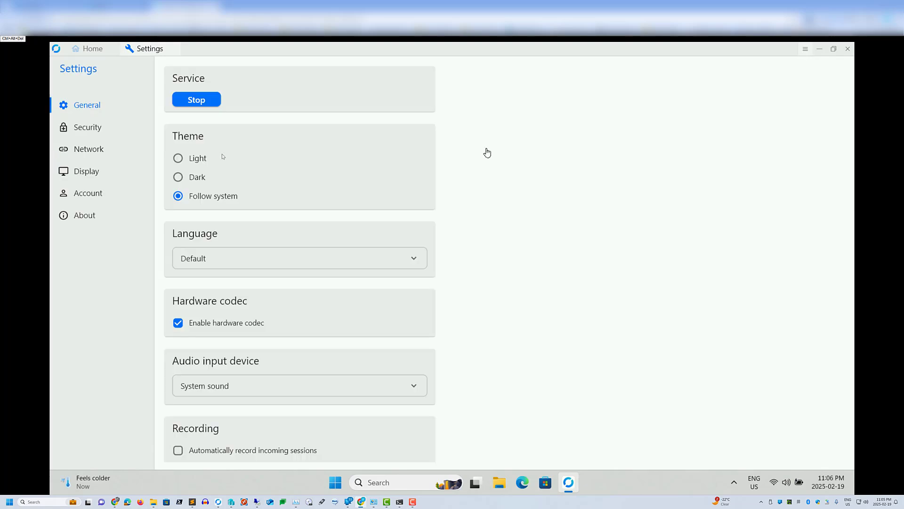
{"action": "left_click", "coordinate": [94, 216]}
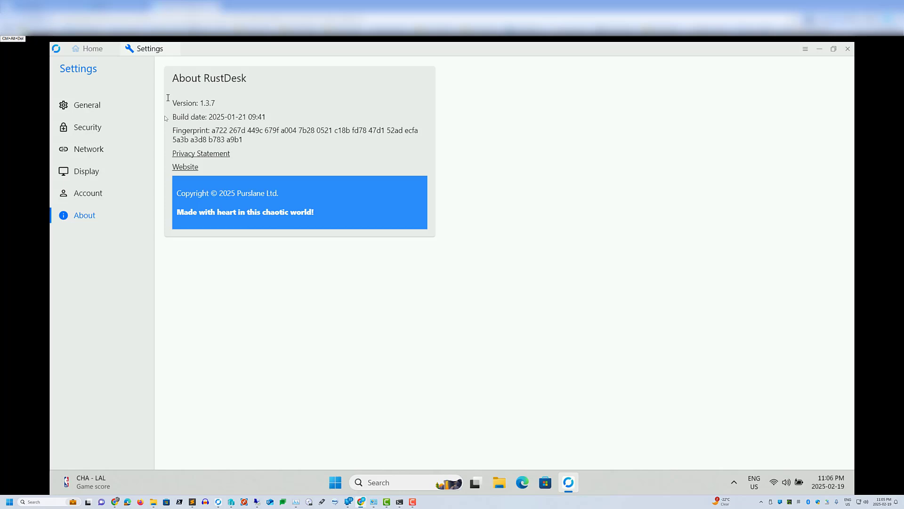
{"action": "left_click", "coordinate": [848, 50]}
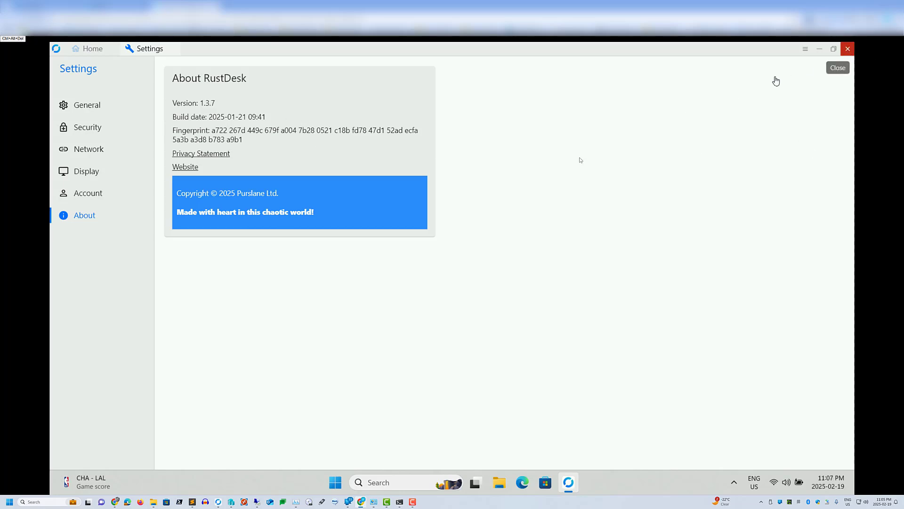